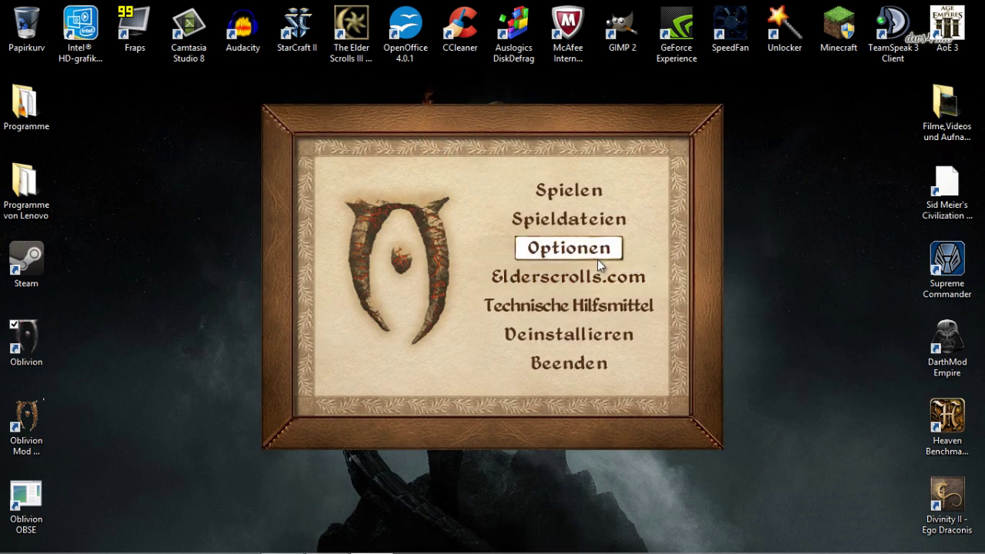
Check the graphics and HDR settings in the launcher's options, accept them and exit the launcher.
click(598, 258)
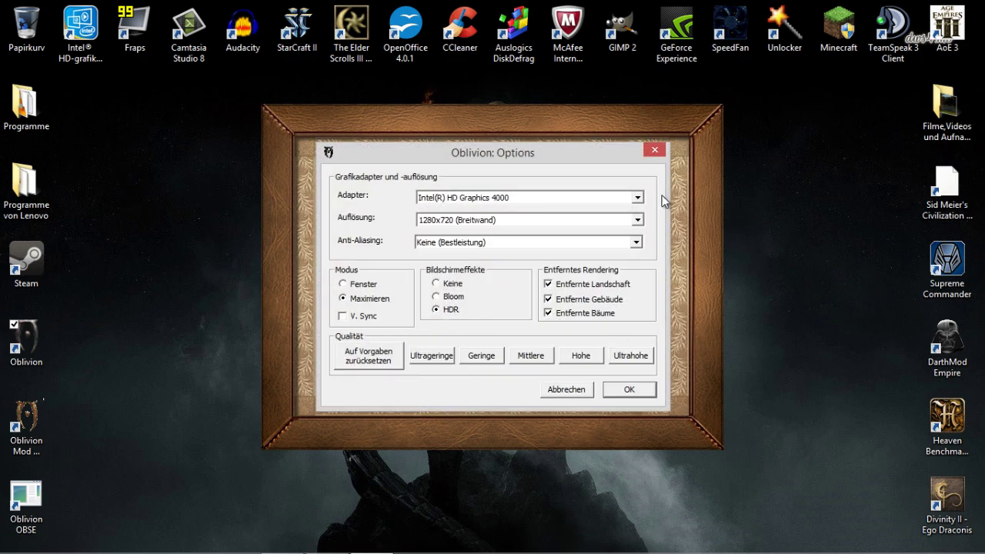
click(630, 390)
click(557, 365)
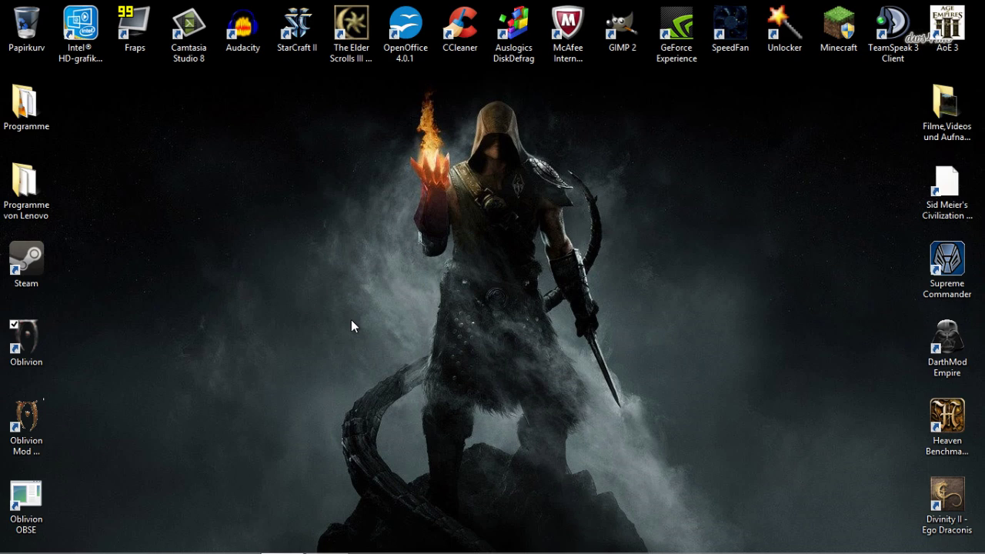
double_click(31, 508)
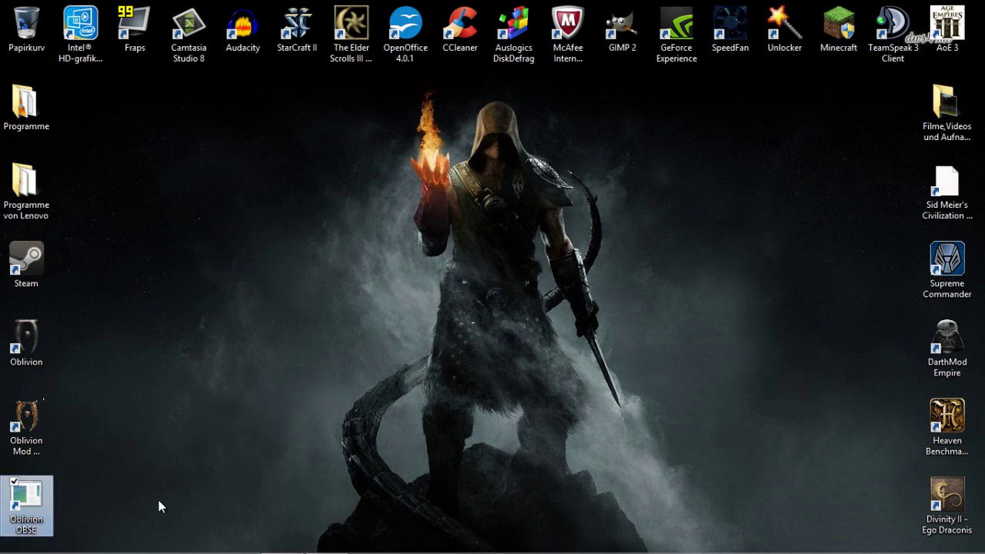
mouse_move(36, 499)
mouse_down()
mouse_move(258, 315)
mouse_move(224, 390)
mouse_move(39, 496)
mouse_up()
Switch to Chrome and open the bookmarked TES Oblivion download page on enbdev.com.
mouse_move(115, 551)
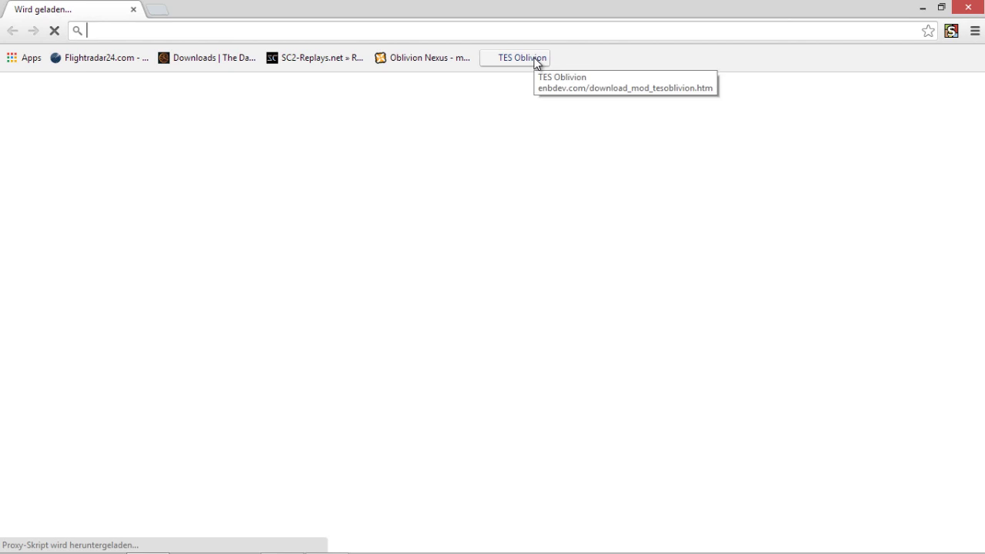
click(536, 62)
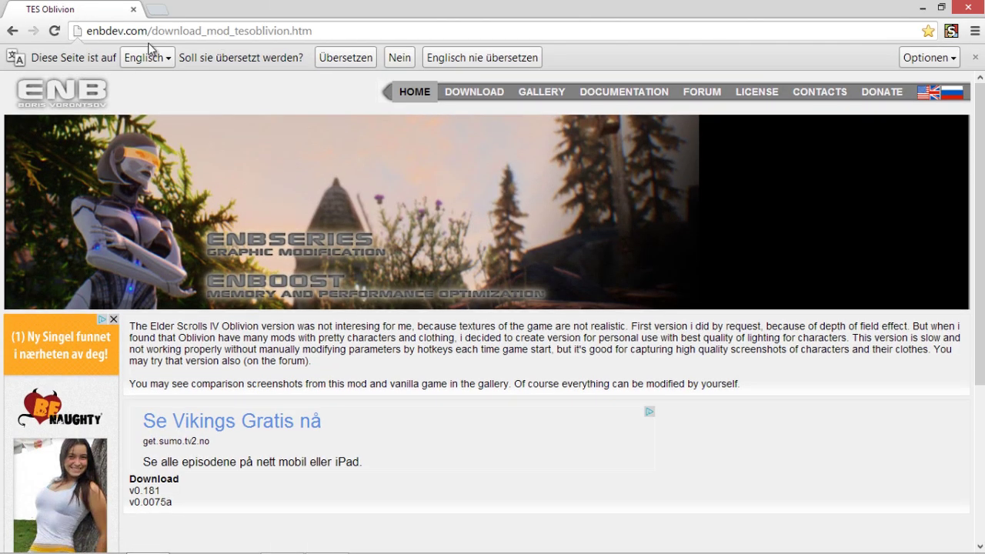
drag(343, 32, 178, 39)
click(374, 31)
click(391, 93)
Download the ENBSeries v0.181 archive for TES Oblivion from its version page.
scroll(373, 374, down, 2)
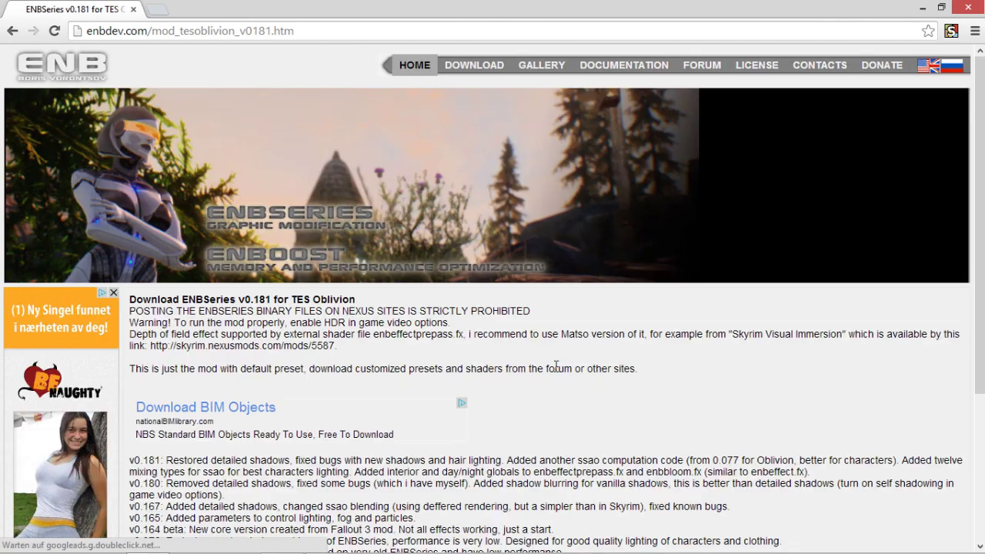
scroll(227, 410, down, 3)
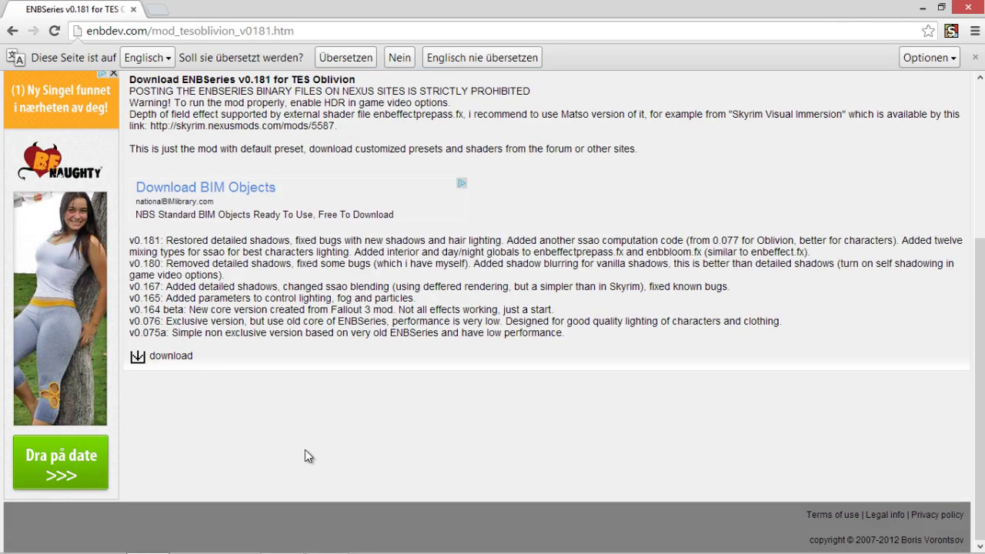
click(137, 359)
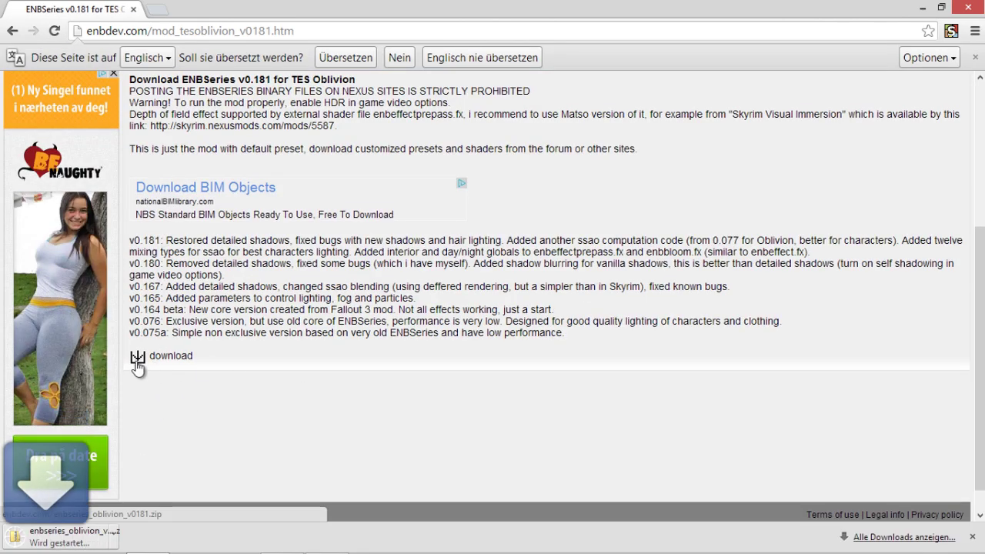
Minimize the browser and open the file location of the Oblivion desktop shortcut.
click(922, 8)
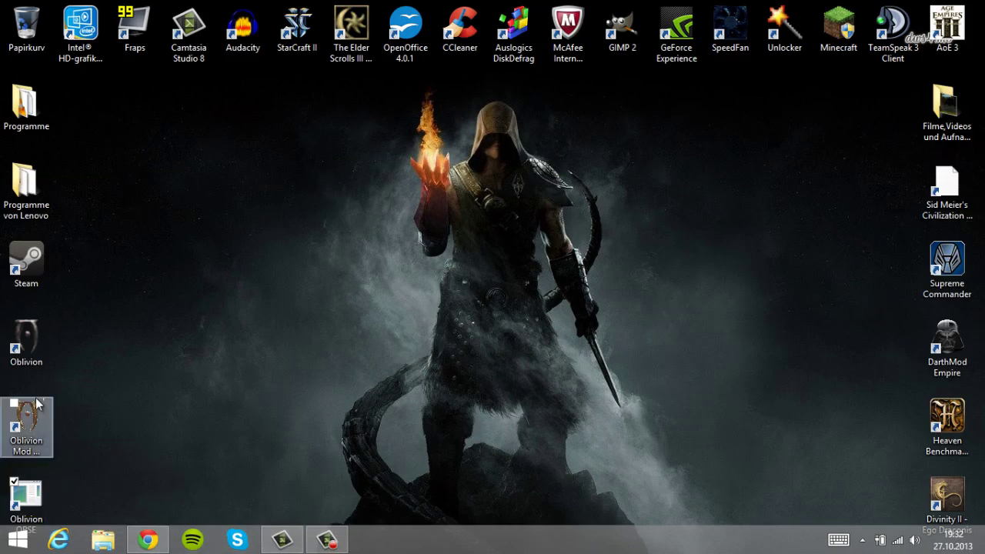
right_click(31, 341)
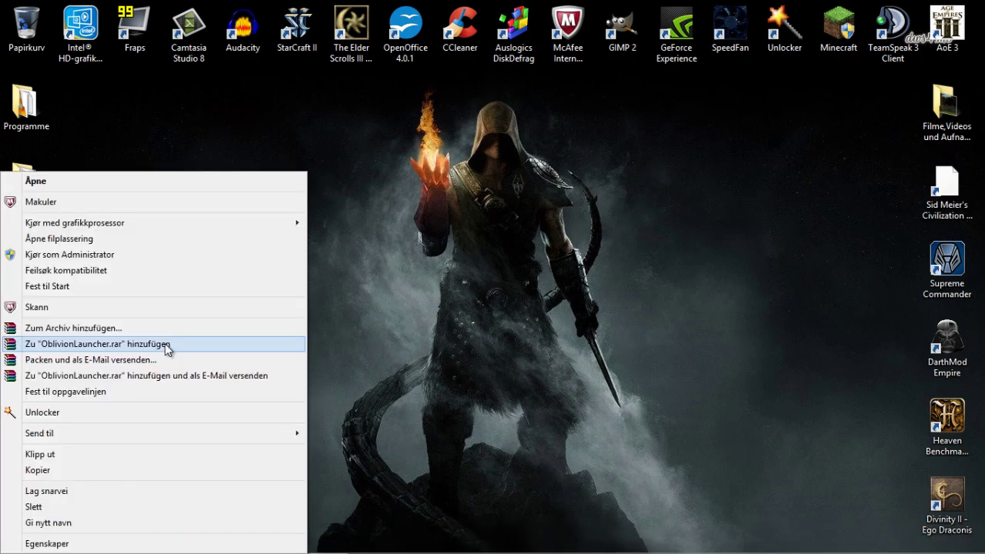
click(104, 238)
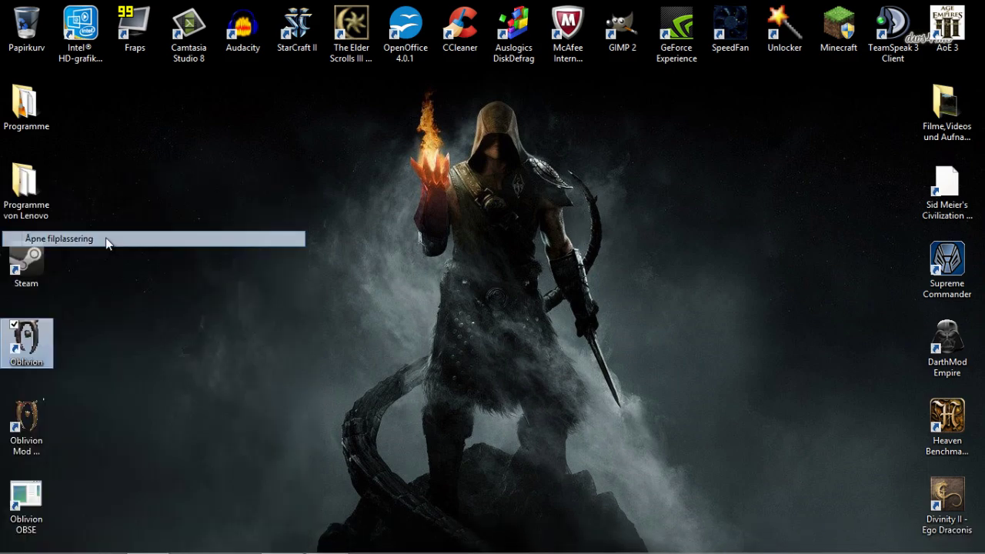
scroll(508, 339, up, 7)
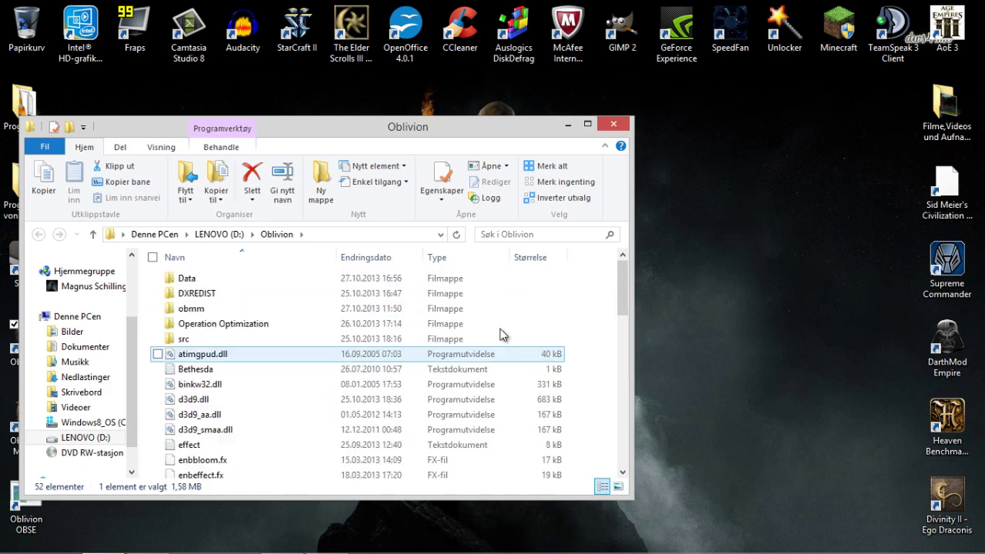
Open the downloaded enbseries_oblivion_v0181 archive and arrange its window side by side with the Oblivion folder.
click(148, 541)
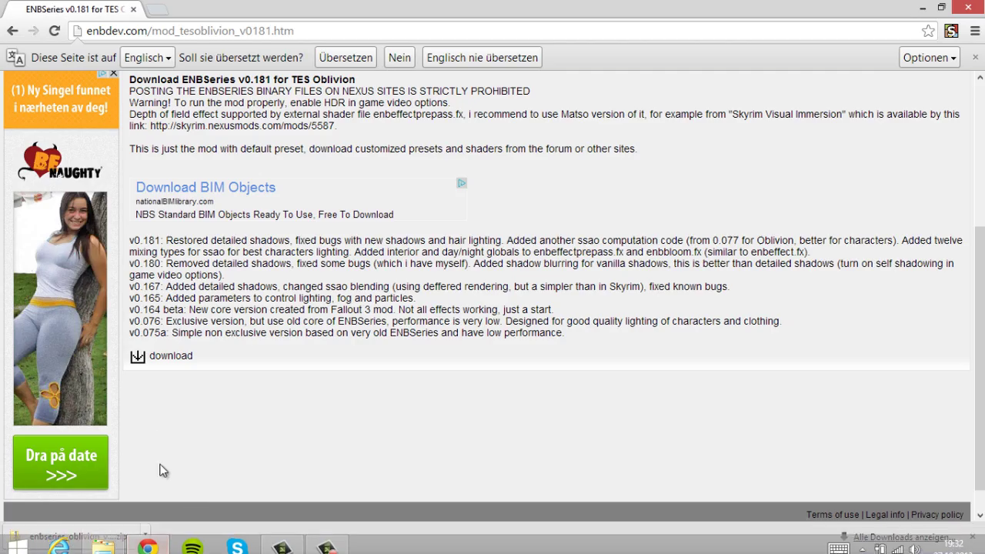
click(73, 536)
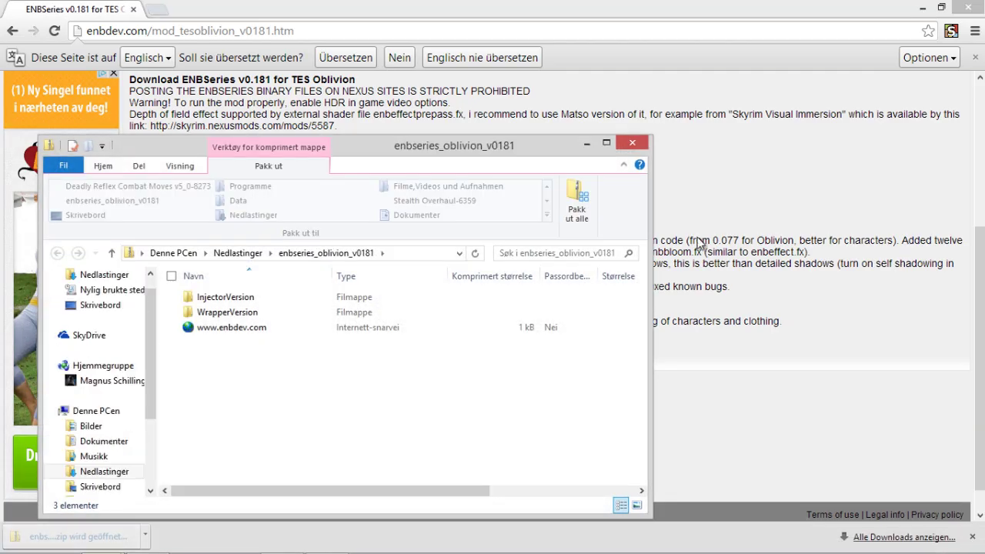
click(926, 7)
drag(447, 127, 3, 81)
drag(520, 149, 981, 70)
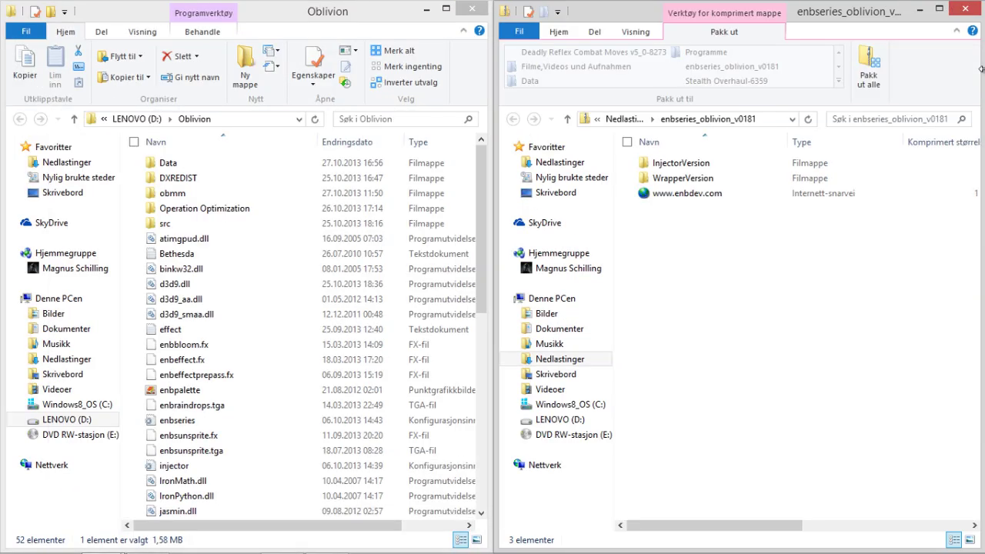
Examine the archive's WrapperVersion folder and compare it with the Oblivion game folder and its Data subfolder.
double_click(714, 180)
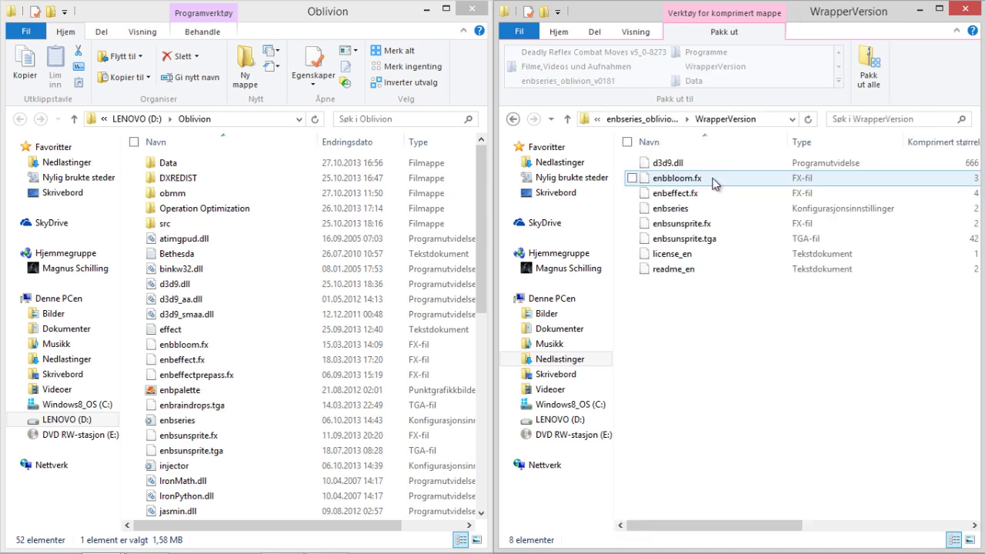
click(645, 119)
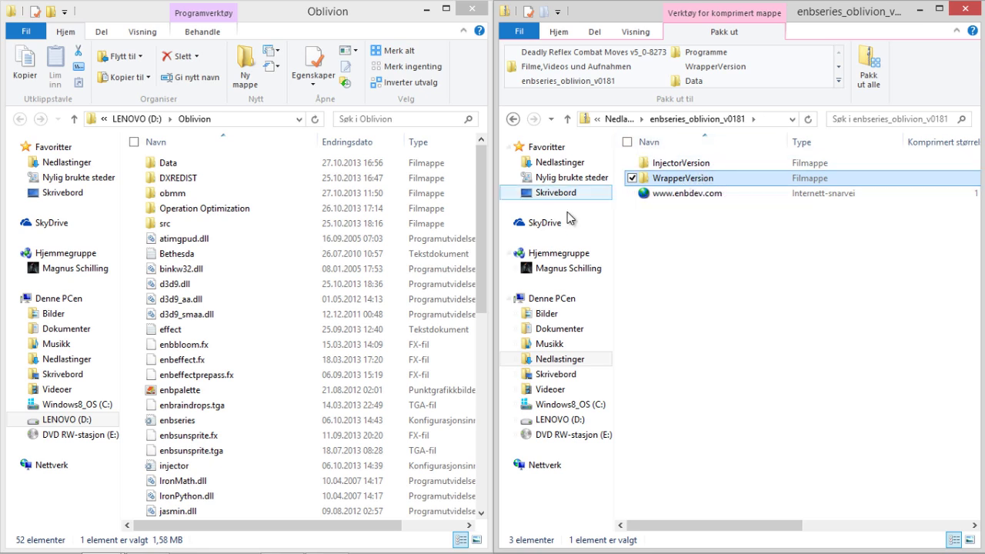
double_click(260, 163)
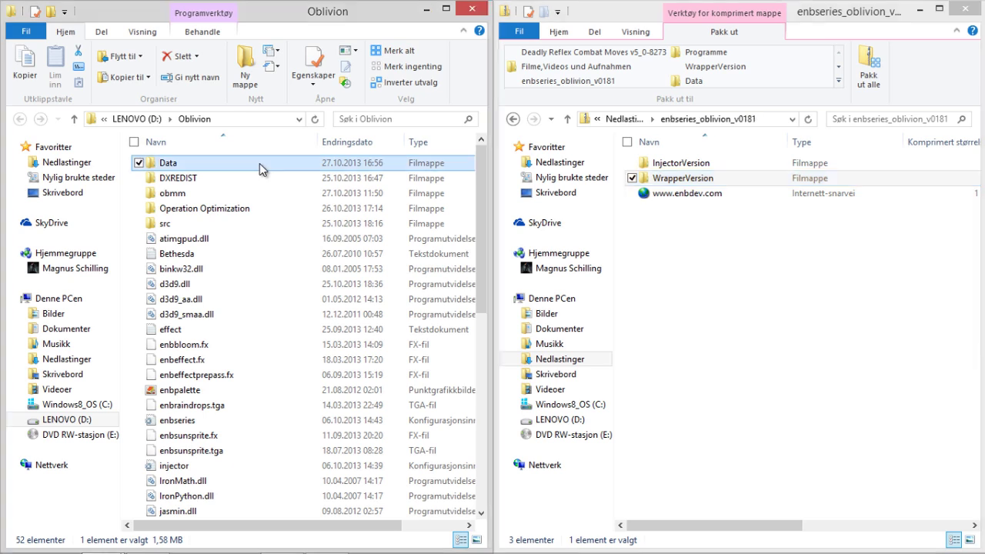
click(195, 119)
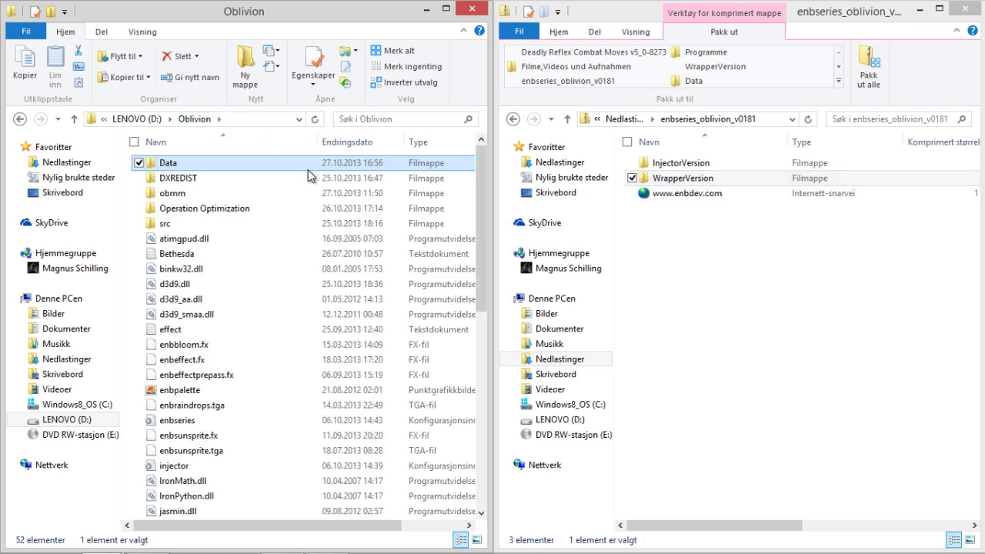
double_click(174, 163)
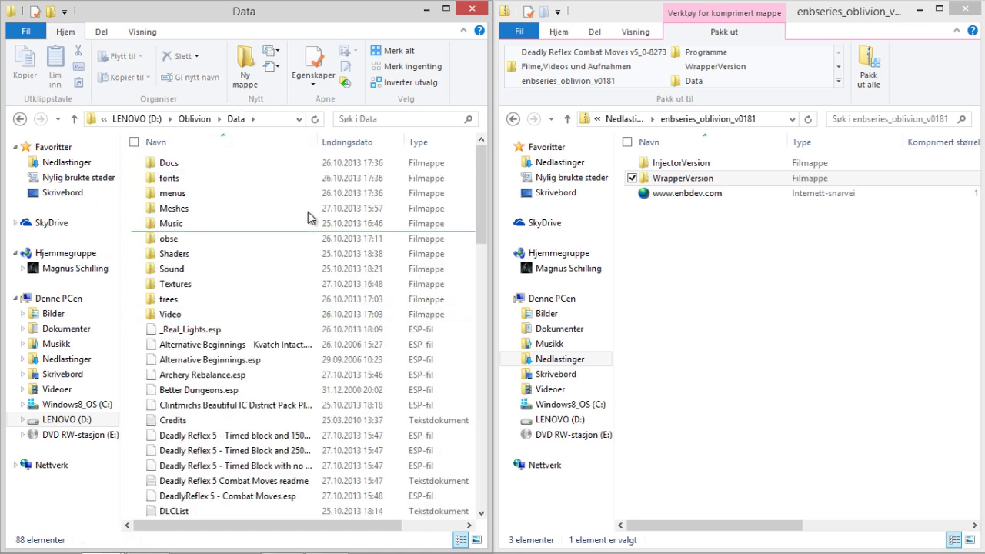
click(195, 121)
scroll(223, 404, down, 5)
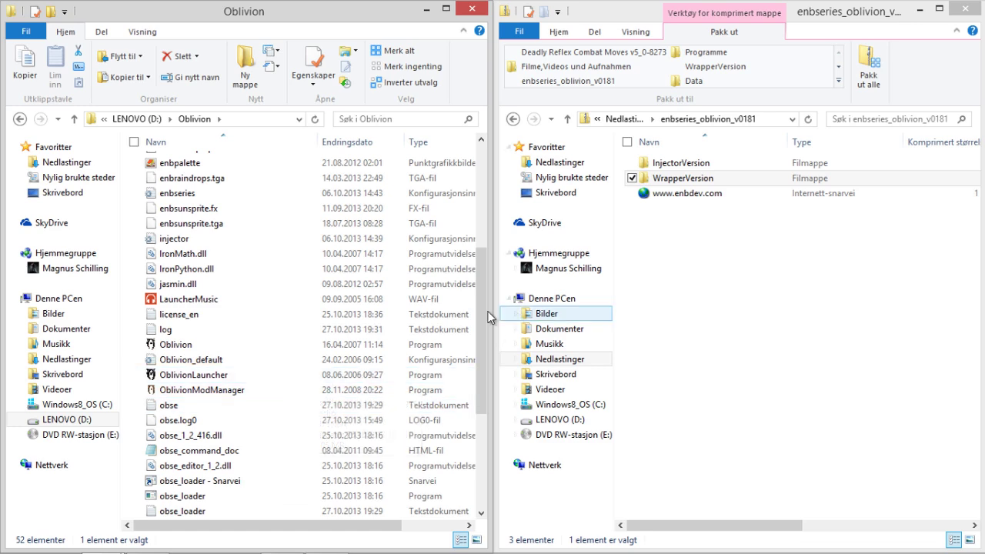
scroll(539, 317, up, 5)
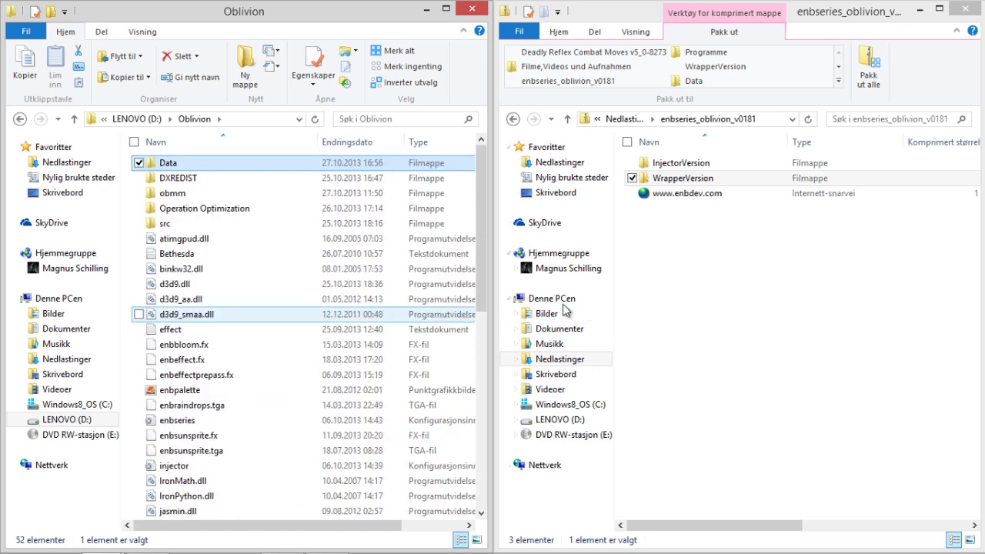
Select every file in the archive's WrapperVersion folder, from d3d9.dll through readme_en.
double_click(754, 179)
click(692, 164)
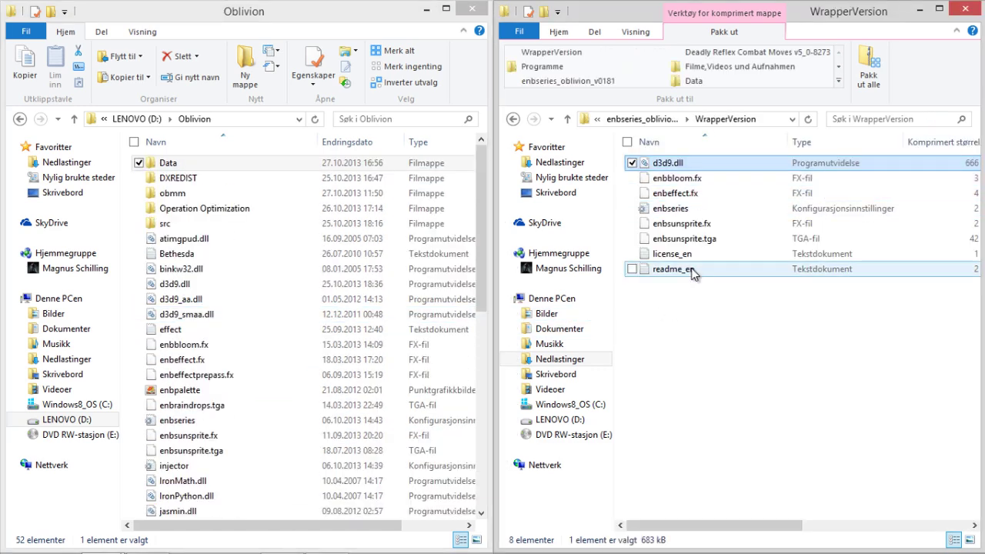
shift+click(677, 270)
drag(810, 220, 736, 237)
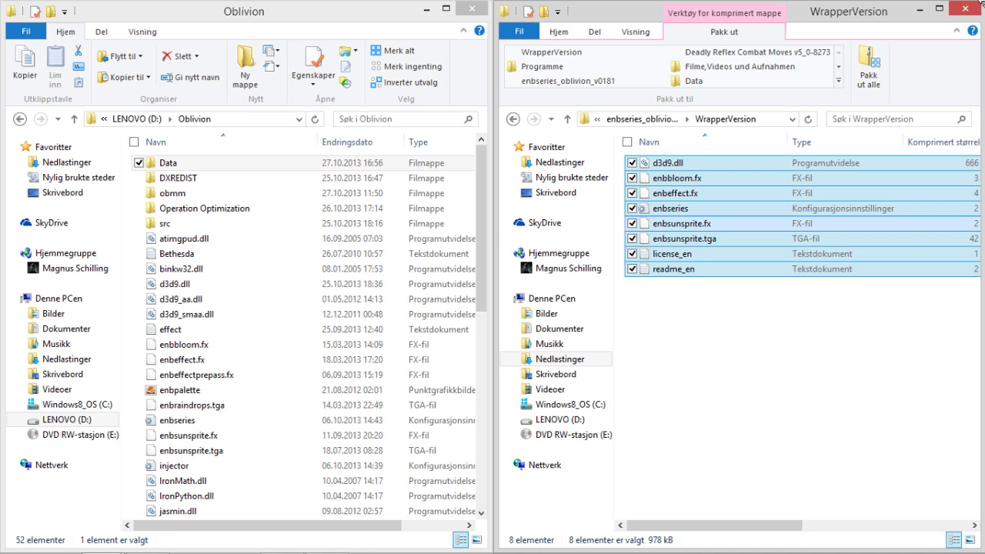
Close the archive window and undock the Oblivion folder window to the middle of the desktop.
mouse_move(976, 6)
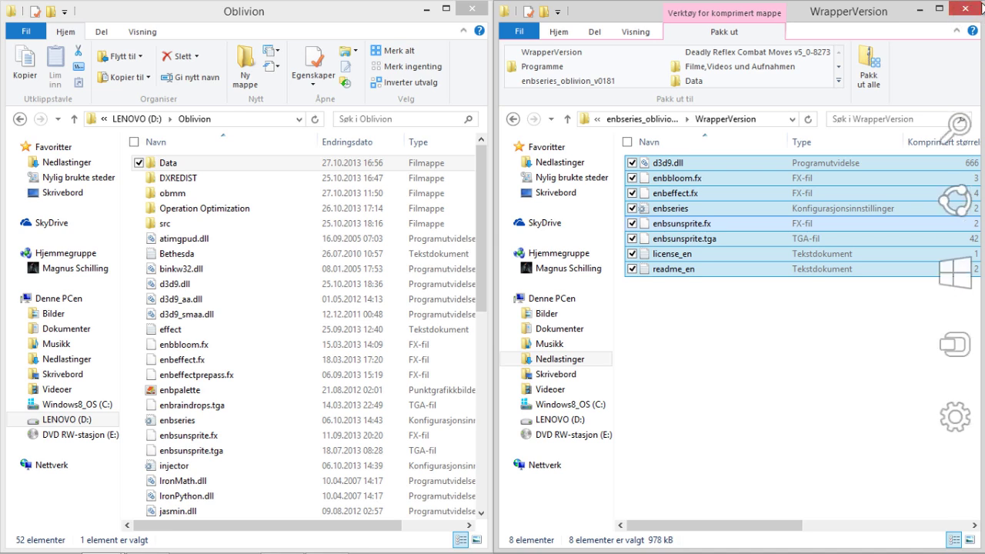
click(977, 7)
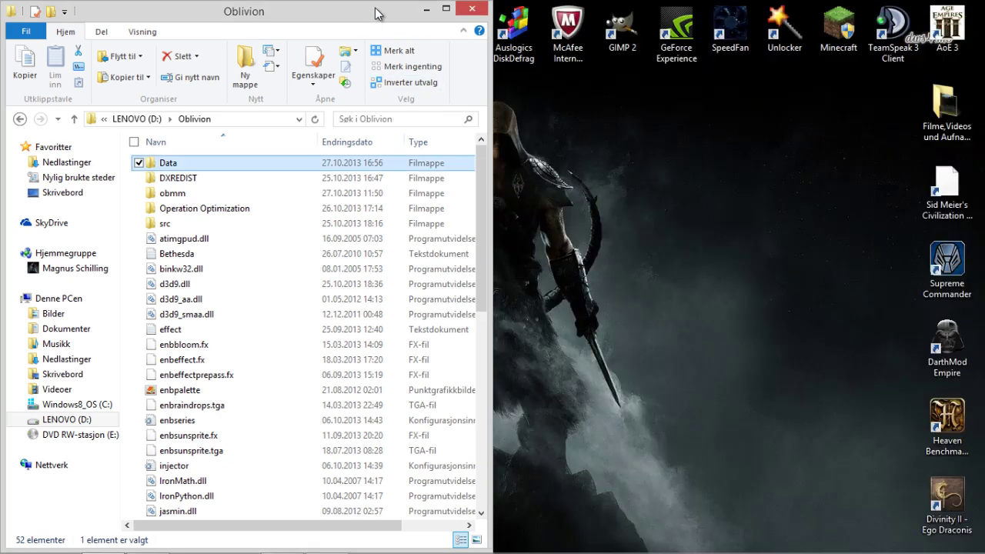
drag(377, 6, 615, 49)
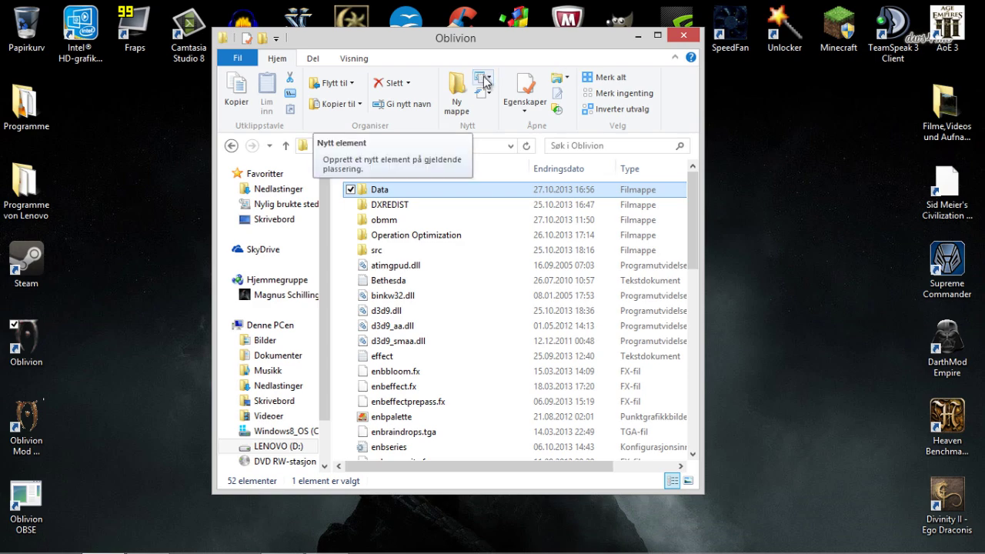
Return to Chrome, replace the ENBSeries page with a new tab and open the bookmarked Oblivion Nexus site.
click(149, 539)
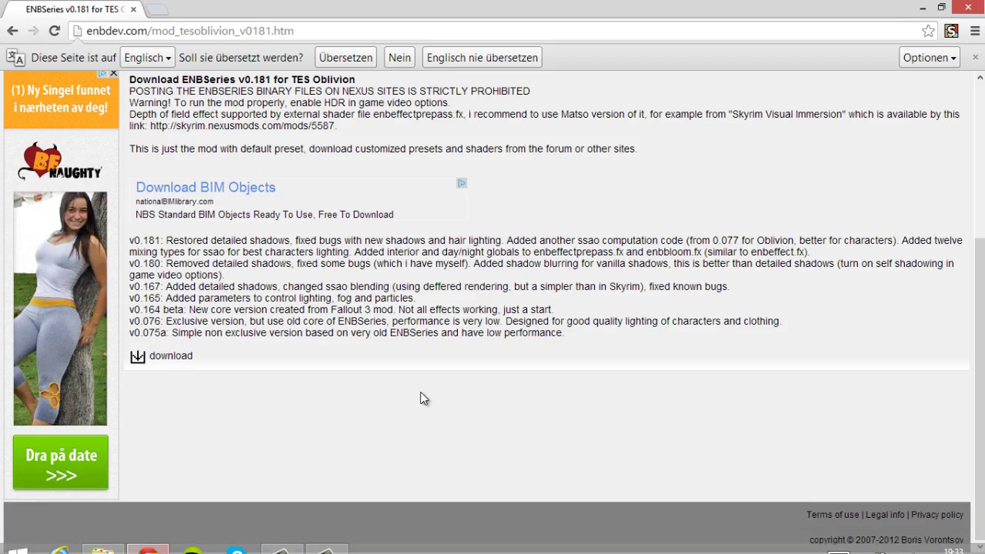
click(157, 9)
click(133, 9)
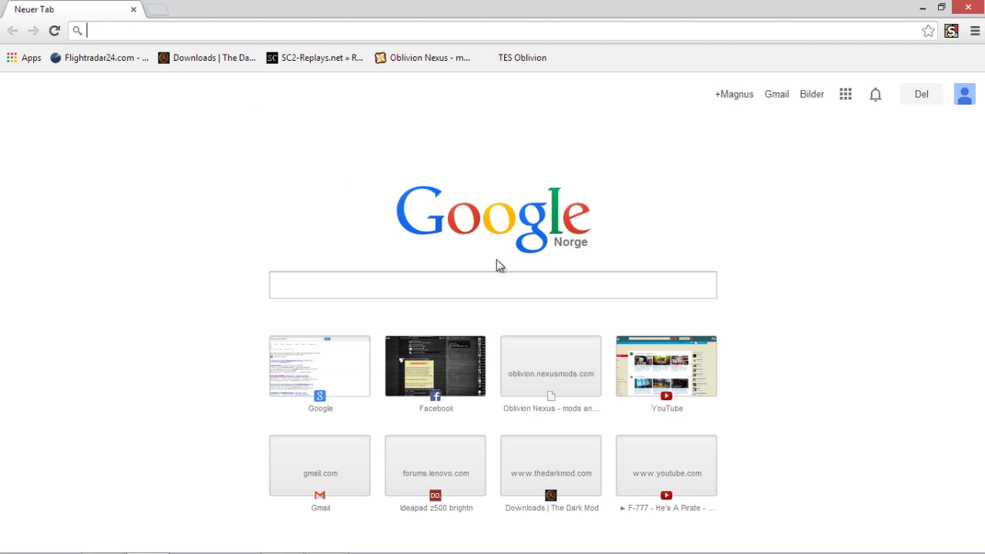
click(385, 60)
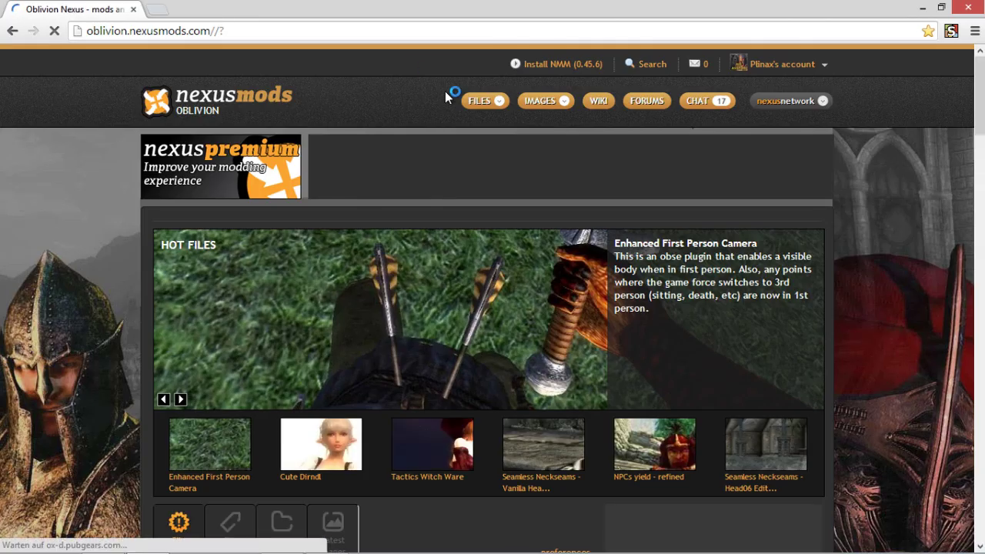
Open the Visuals and Graphics category from the Oblivion Nexus file categories.
mouse_move(478, 100)
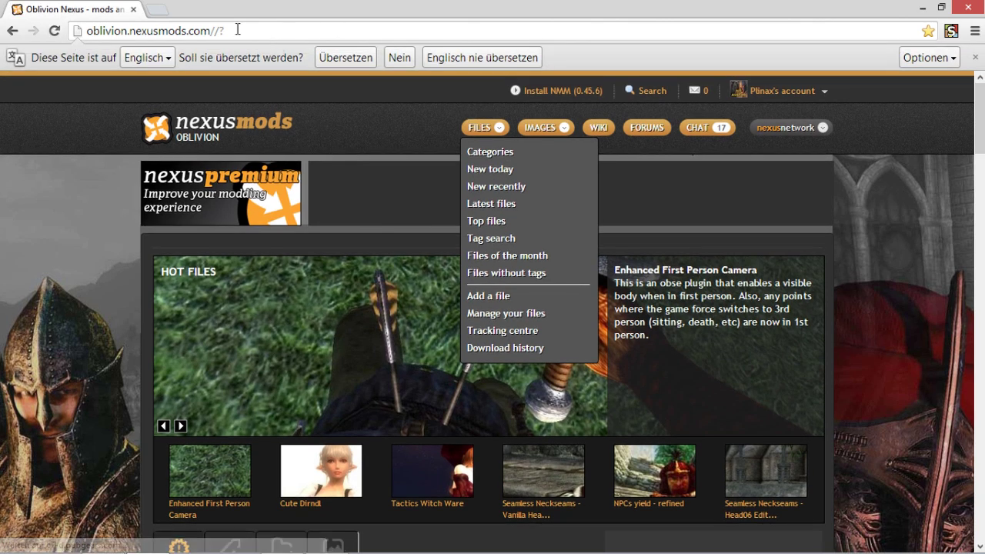
click(223, 31)
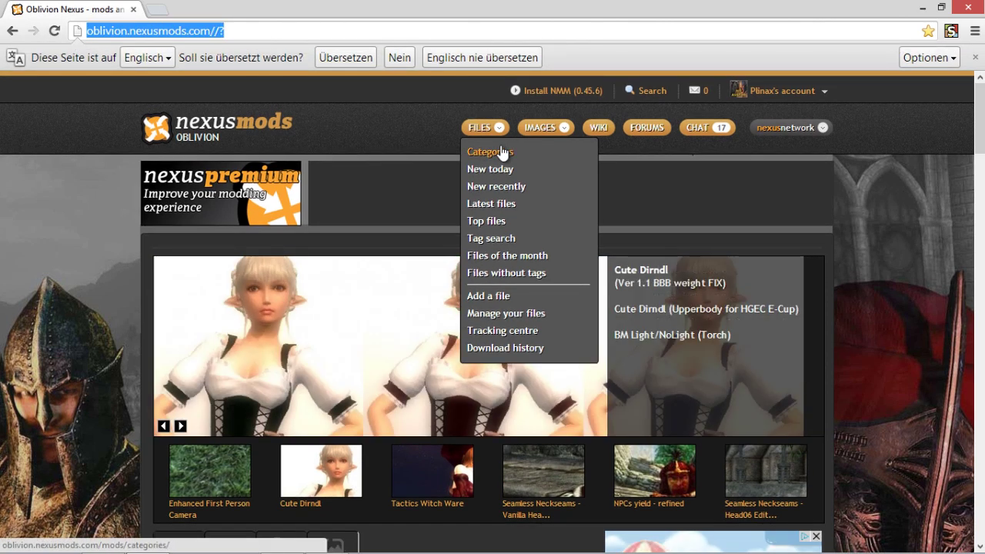
click(501, 153)
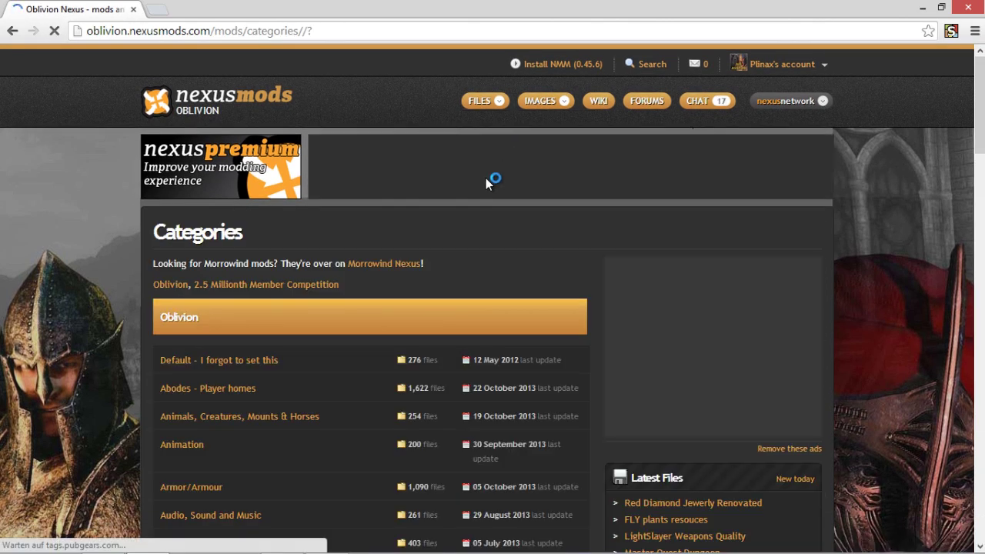
scroll(161, 409, down, 15)
scroll(292, 409, down, 9)
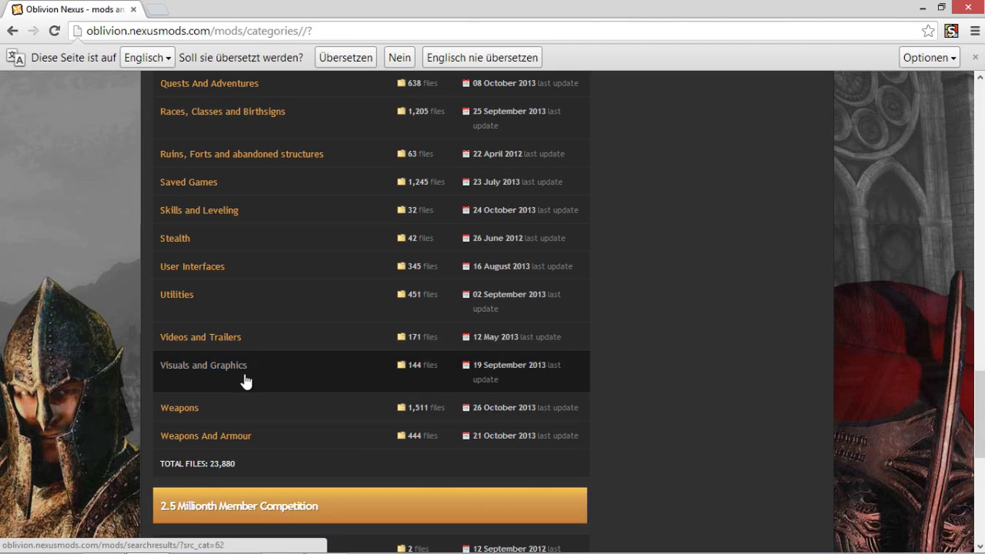
click(245, 381)
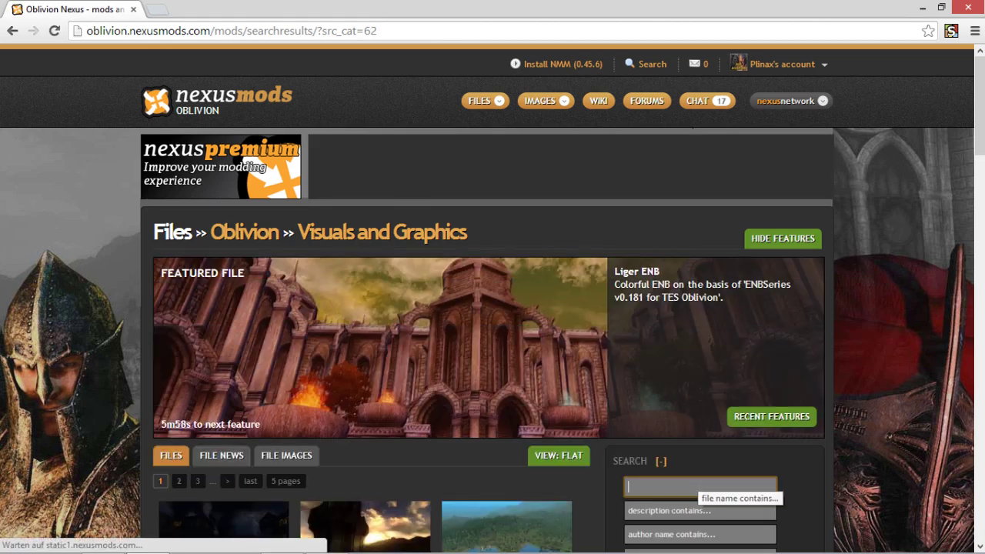
Search the Visuals and Graphics category for files with "ENB" in the name and look through the matches.
text(ENB)
key(Return)
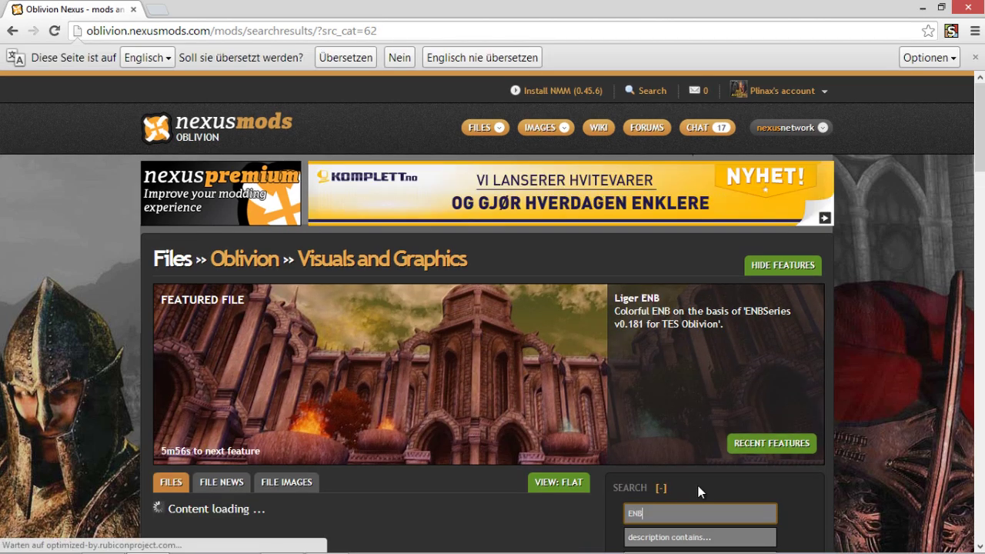
scroll(415, 427, down, 3)
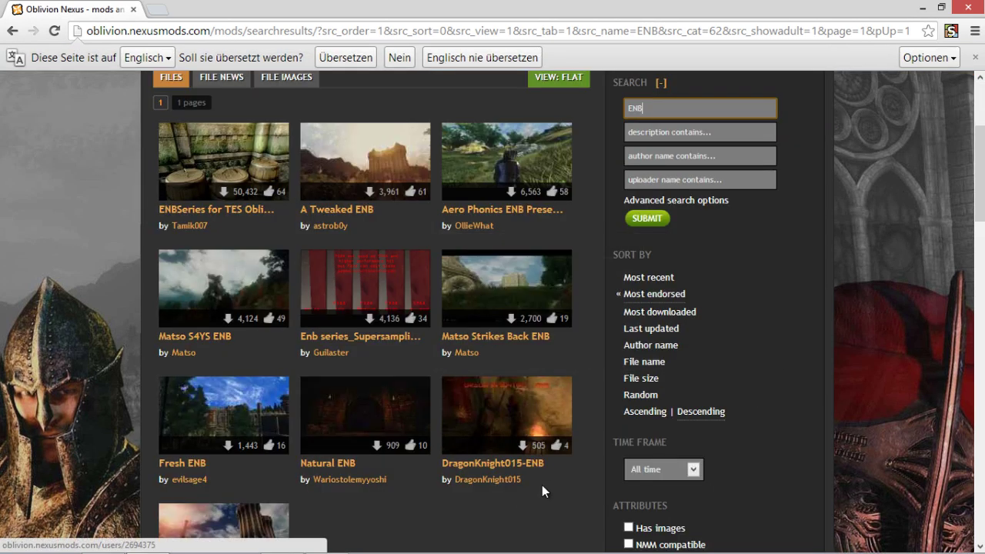
scroll(539, 461, down, 2)
scroll(431, 301, up, 1)
Open the "A Tweaked ENB" mod page in a new browser tab and switch to it.
right_click(367, 147)
click(400, 158)
click(218, 17)
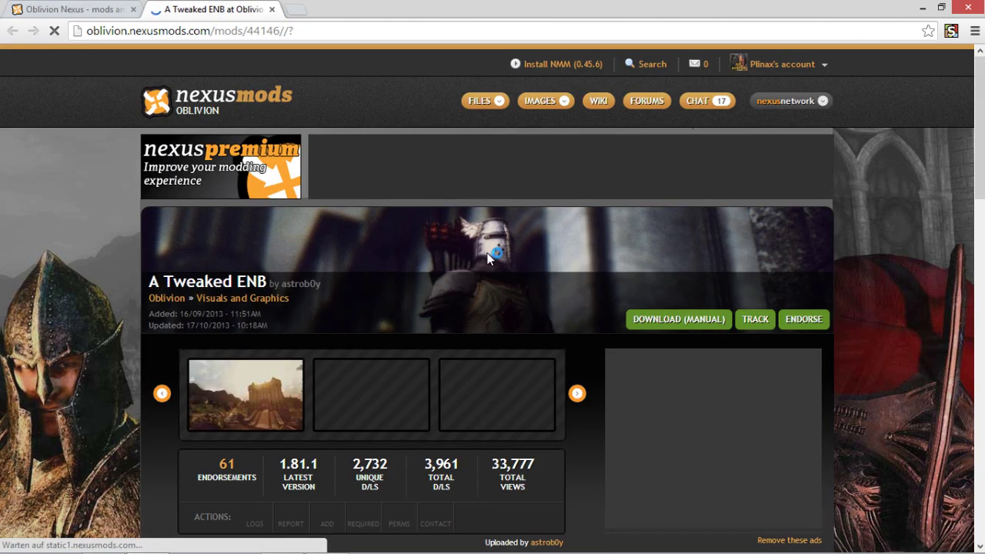
Read the mod's description, its list of effects and its installation instructions.
scroll(372, 294, down, 1)
scroll(525, 303, down, 3)
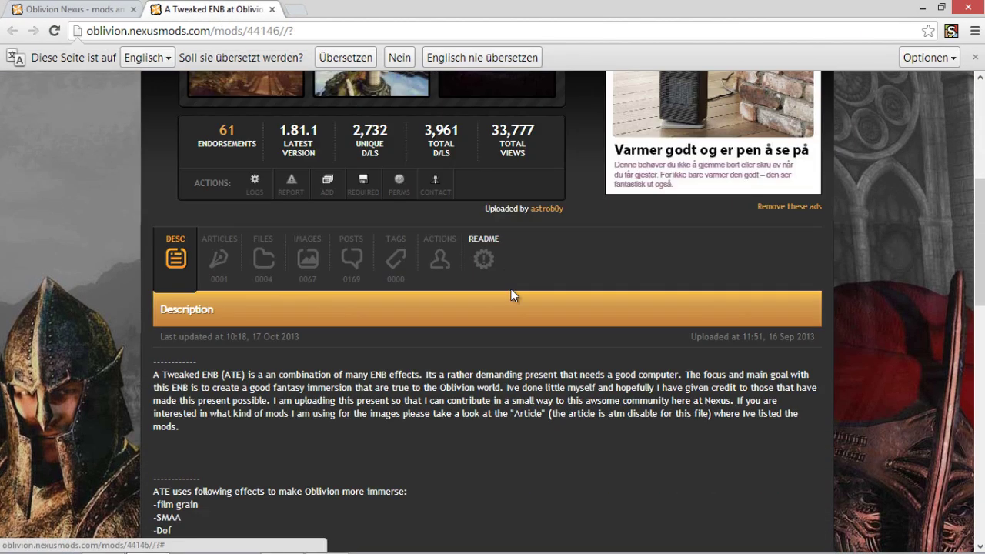
scroll(206, 291, down, 2)
drag(187, 269, 249, 352)
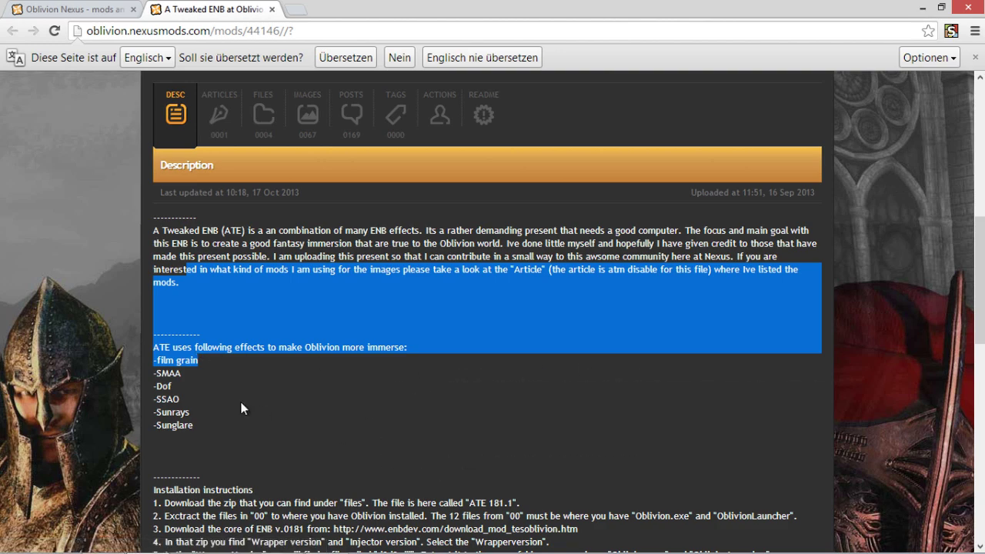
drag(282, 404, 483, 496)
scroll(478, 379, down, 2)
click(475, 400)
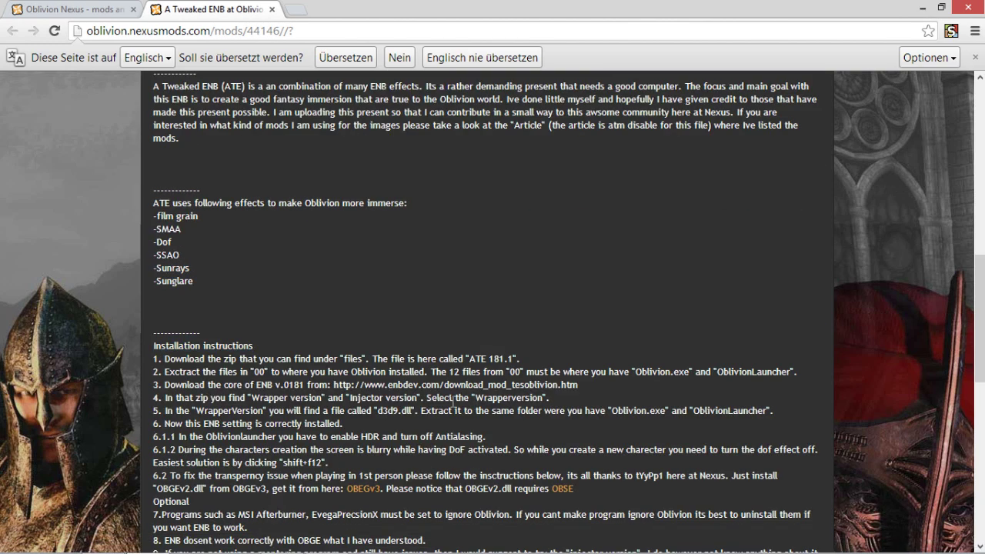
scroll(482, 377, up, 5)
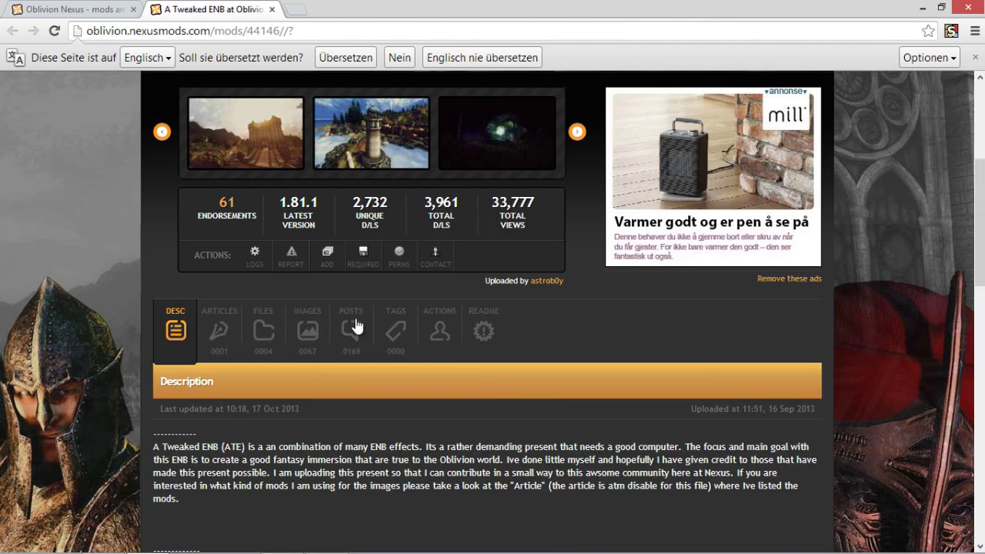
Download the main file ATE 181_1 manually from the Amsterdam, NL server in the mod's file list.
click(273, 331)
scroll(320, 437, down, 3)
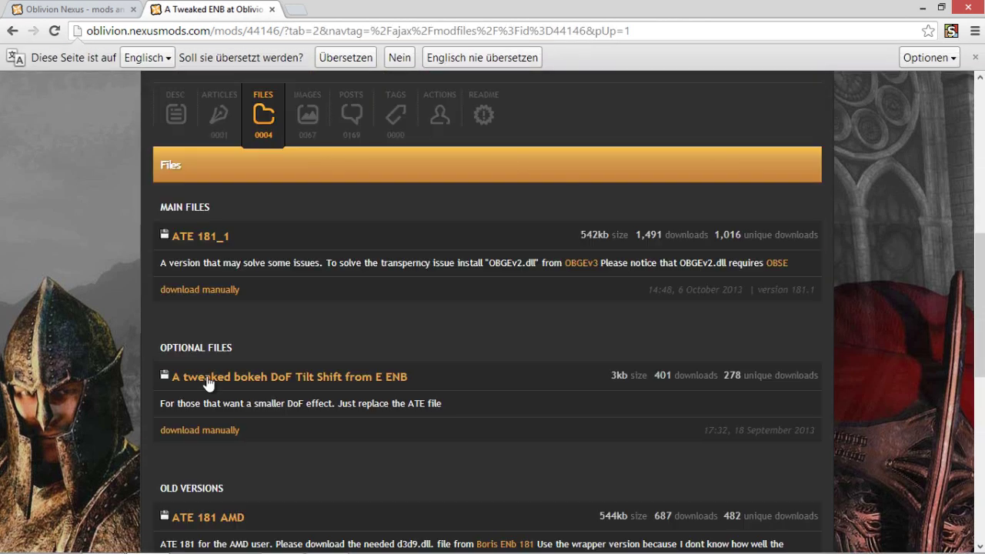
click(211, 288)
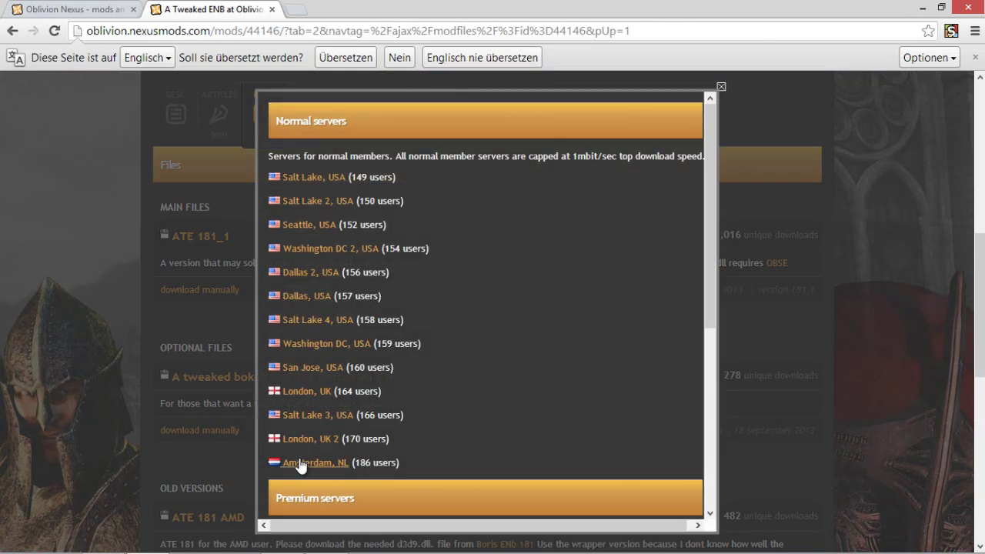
click(299, 462)
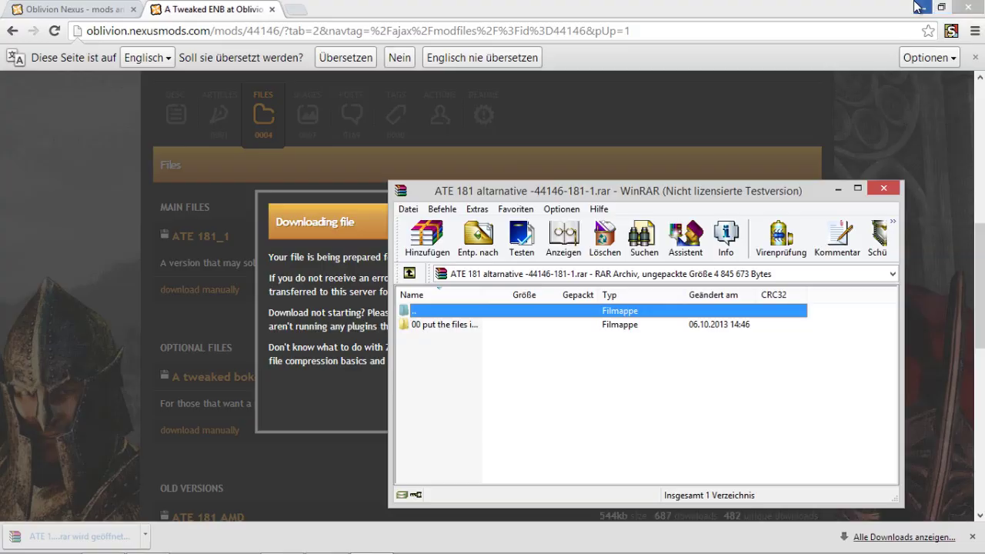
Minimize Chrome and place the Oblivion folder window beside the WinRAR window with the ATE 181 archive.
click(967, 6)
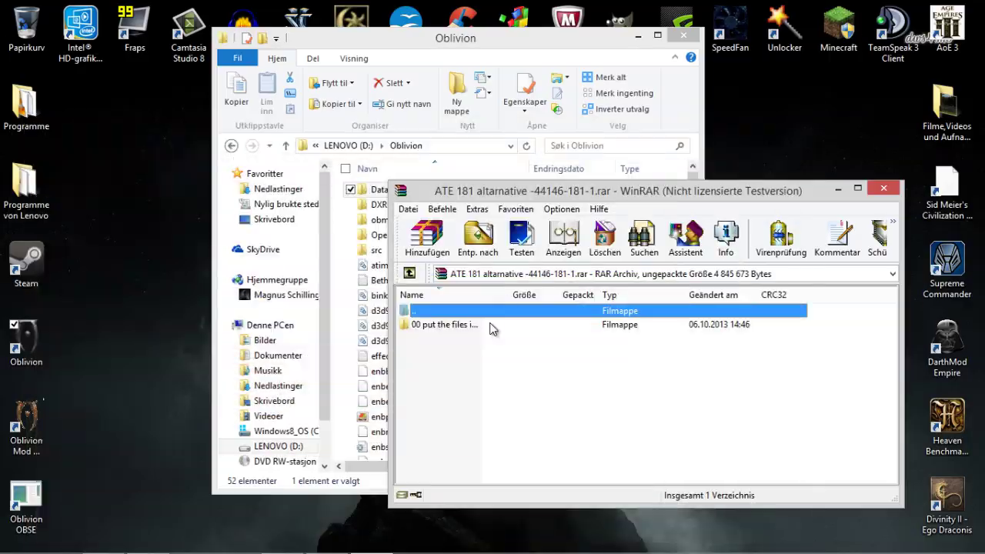
click(451, 327)
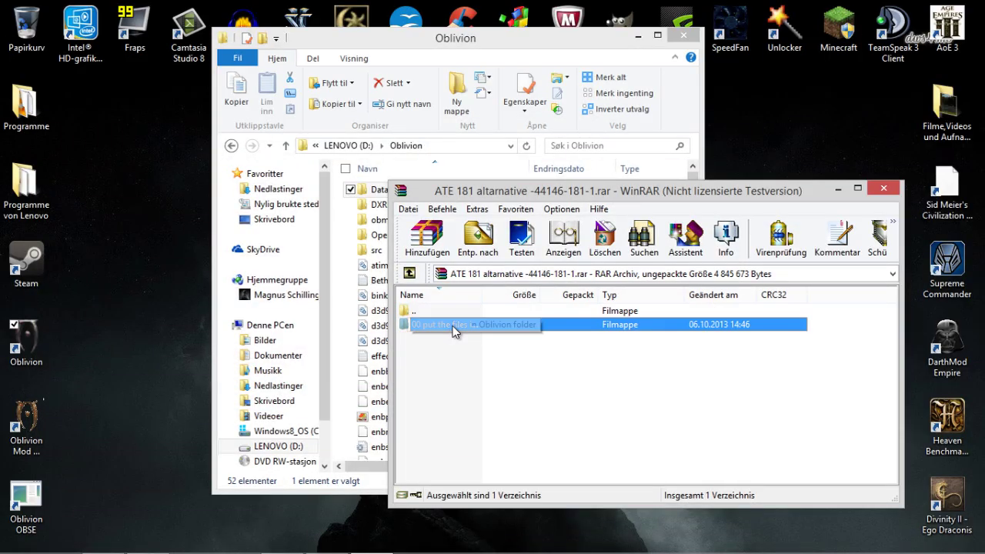
drag(453, 326, 452, 326)
drag(532, 38, 319, 44)
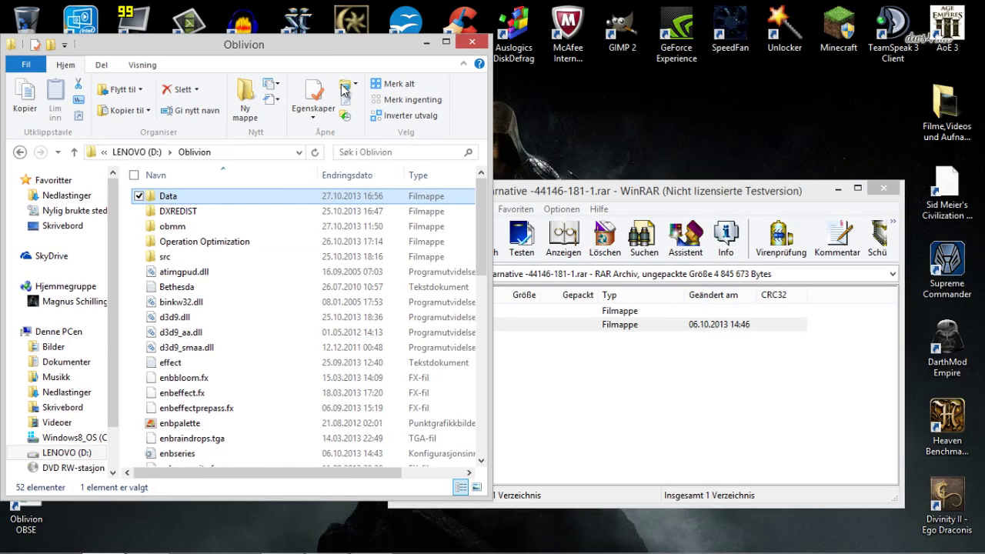
Look into the Data subfolder, return to the Oblivion folder and examine its files.
double_click(242, 198)
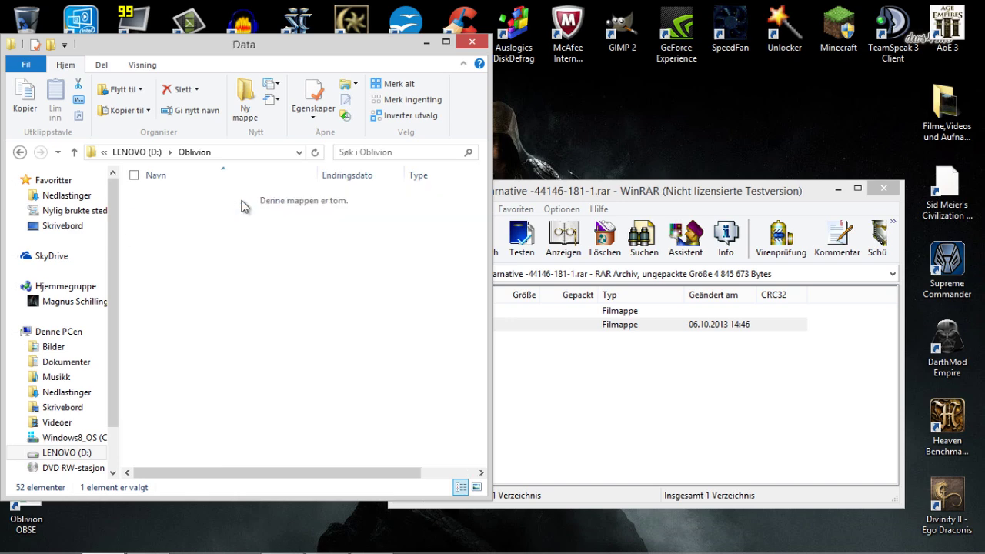
click(198, 153)
scroll(281, 339, down, 1)
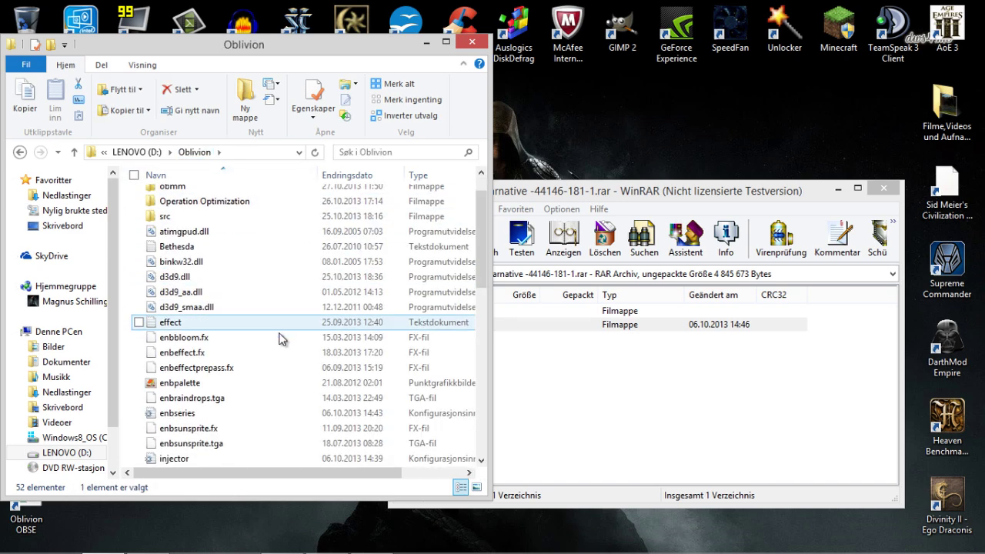
scroll(258, 292, down, 4)
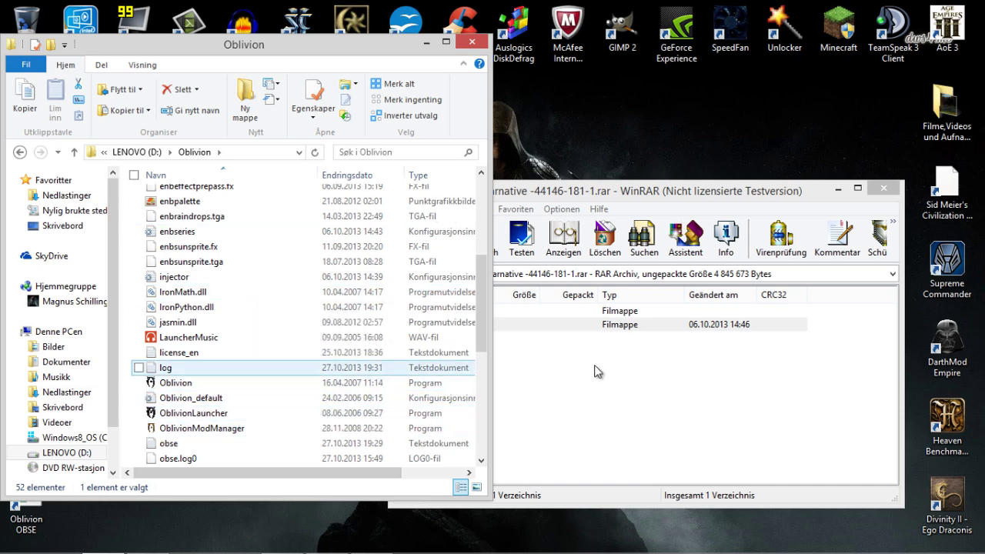
Open the archive's "00 put the files in Oblivion folder" directory to show the preset files.
click(501, 310)
double_click(506, 325)
click(451, 326)
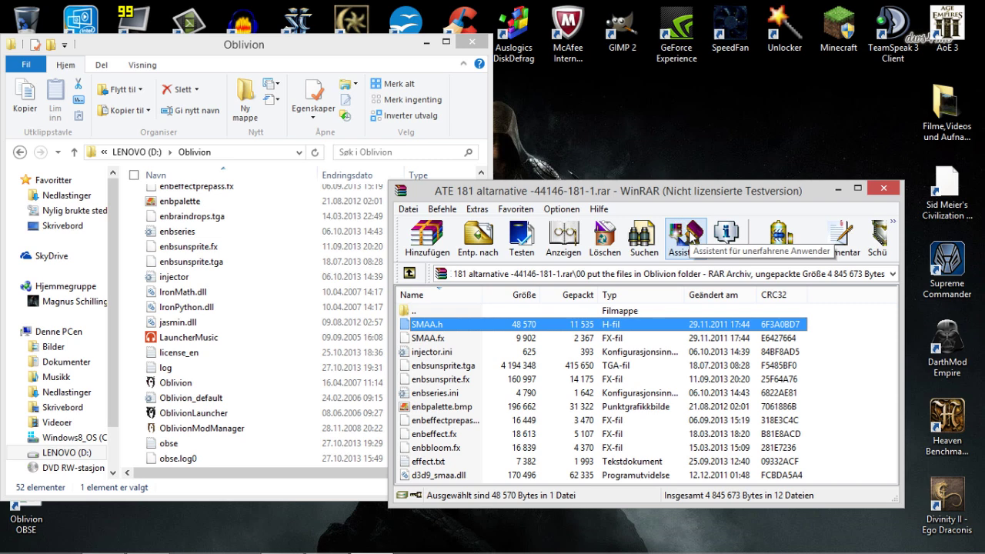
Close the archive window and the Oblivion folder window.
click(885, 191)
click(469, 40)
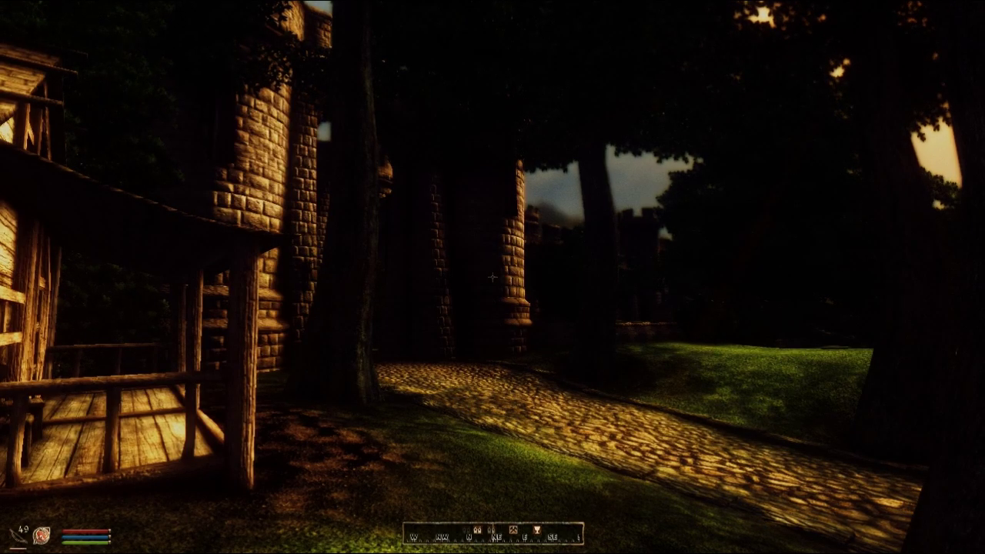
In Oblivion, walk towards the castle gate, open the ENBSeries settings overlay and browse to the GLOBAL and EFFECT groups.
key(w)
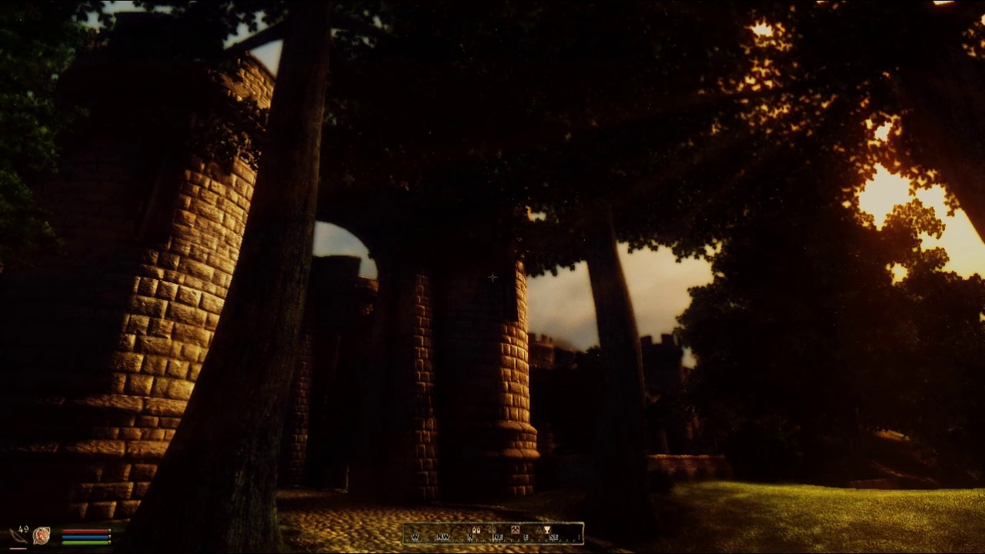
key(shift+Return)
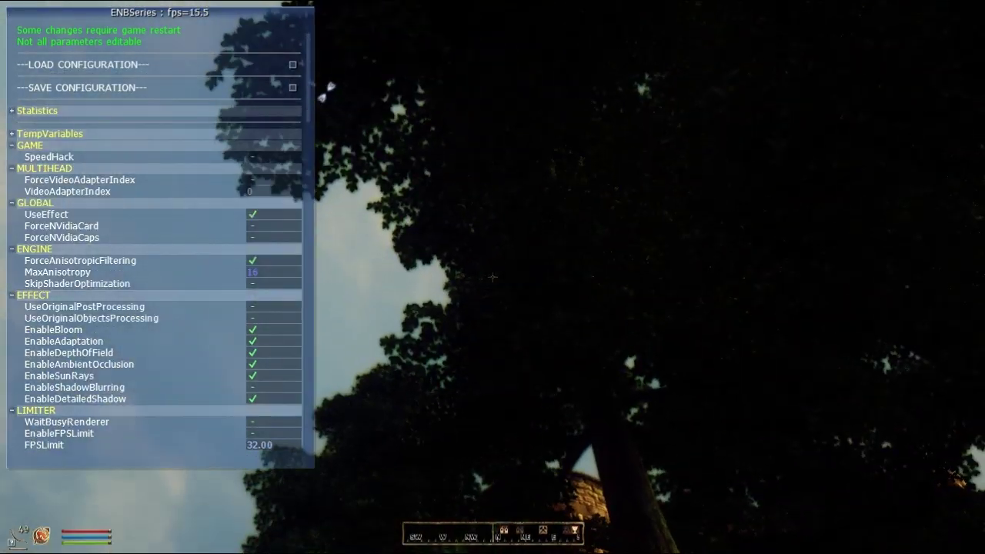
drag(312, 72, 307, 100)
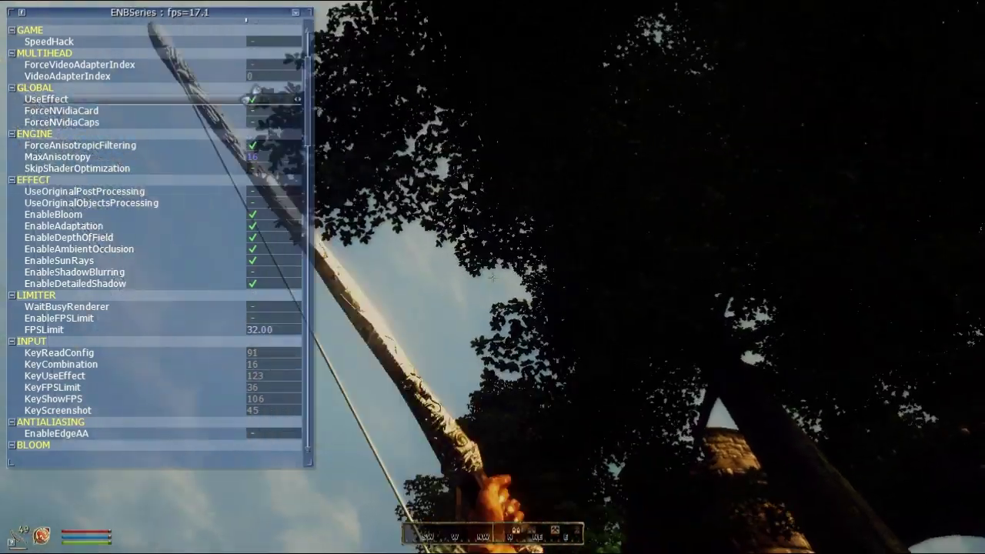
Turn UseEffect off and back on to compare the scenery without and with the ENB.
click(252, 101)
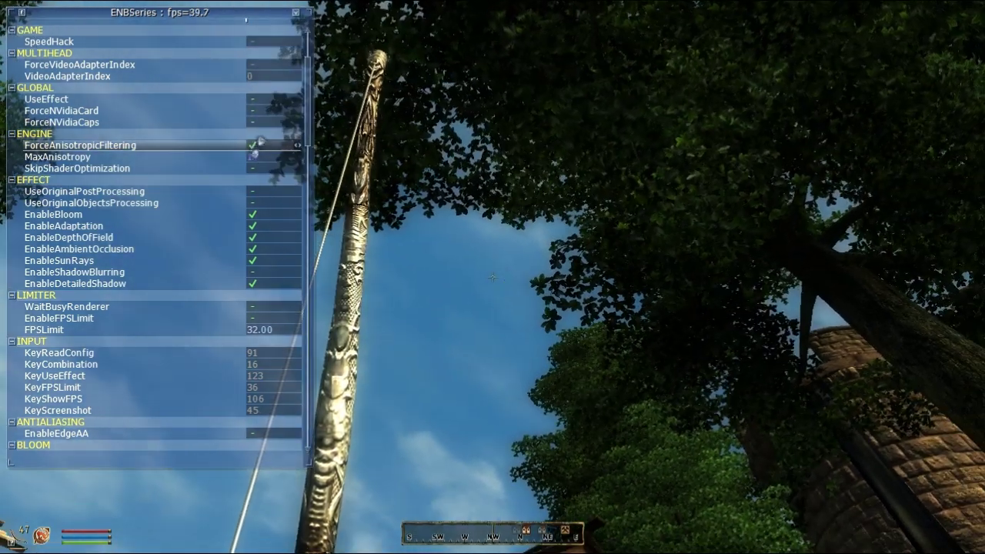
click(254, 156)
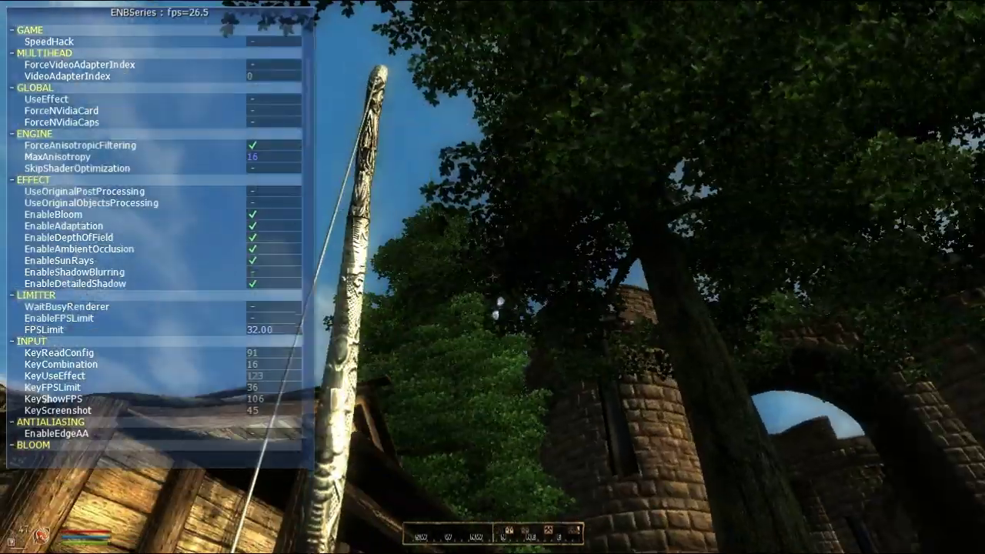
click(265, 107)
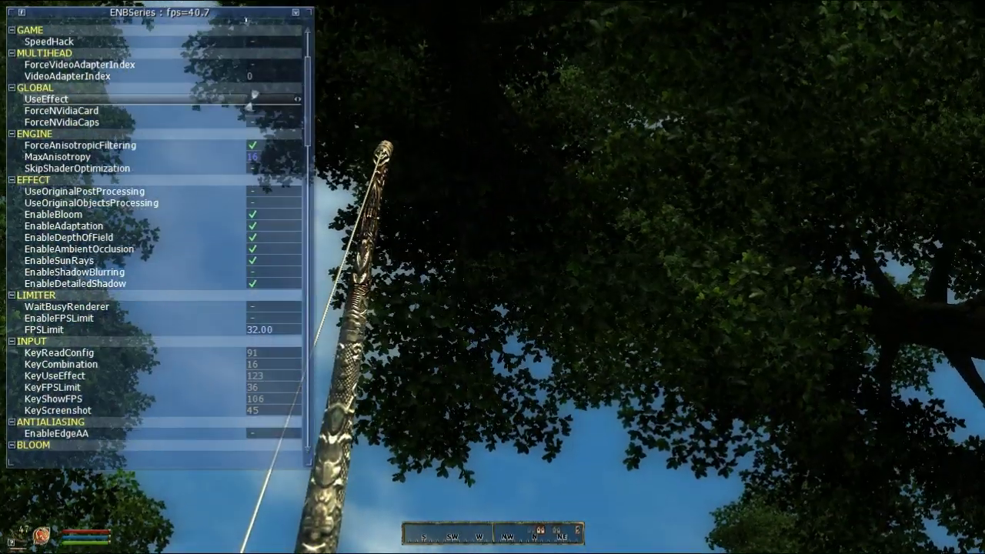
click(252, 99)
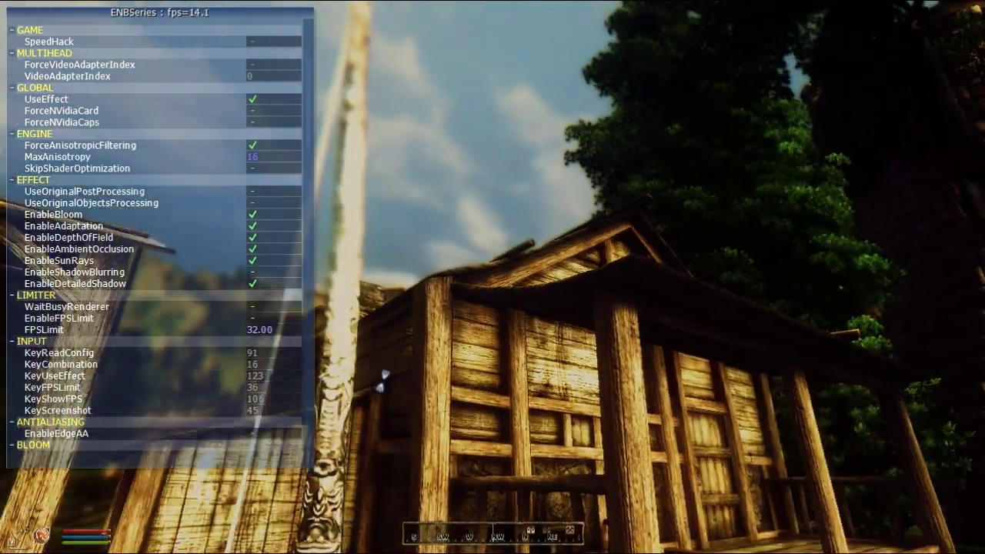
Toggle the EnableDepthOfField option in the EFFECT group.
click(258, 233)
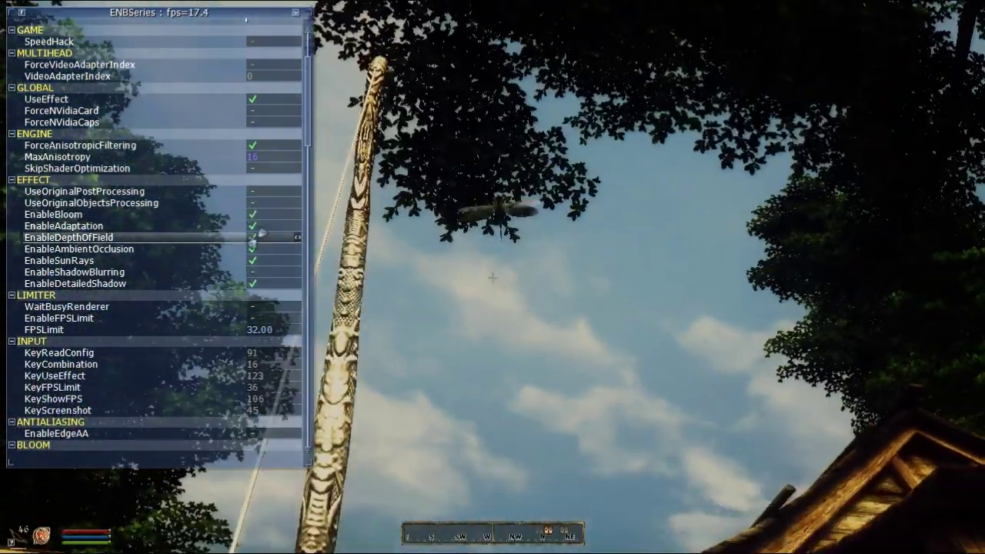